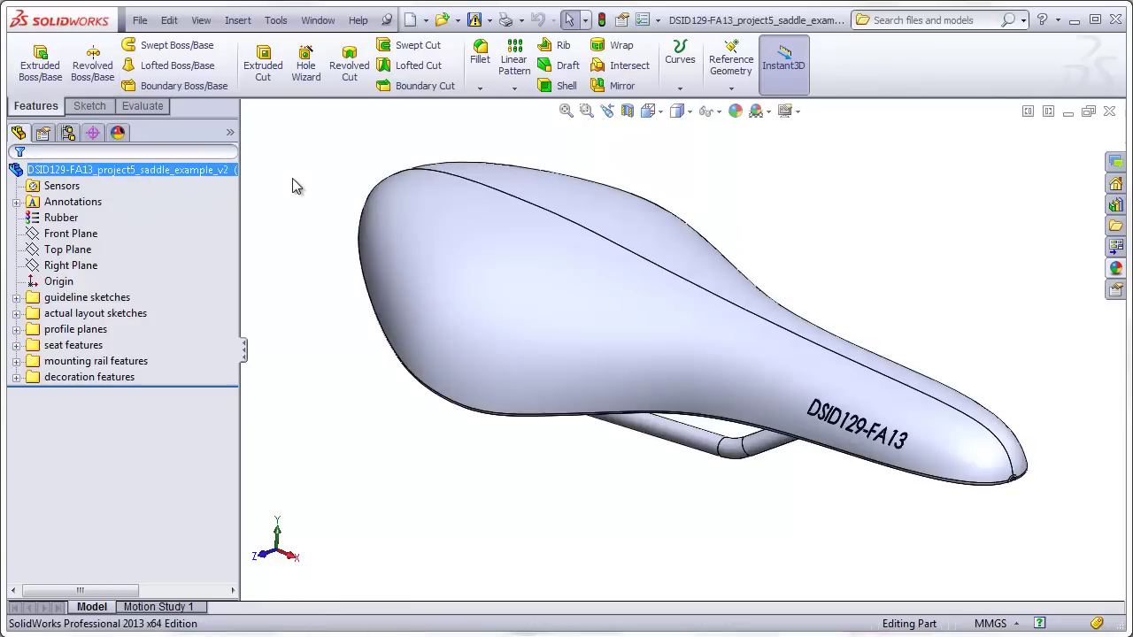
# Roll the saddle back to just after STEP 2 and show the hidden seat sketch curves
pyautogui.click(16, 313)
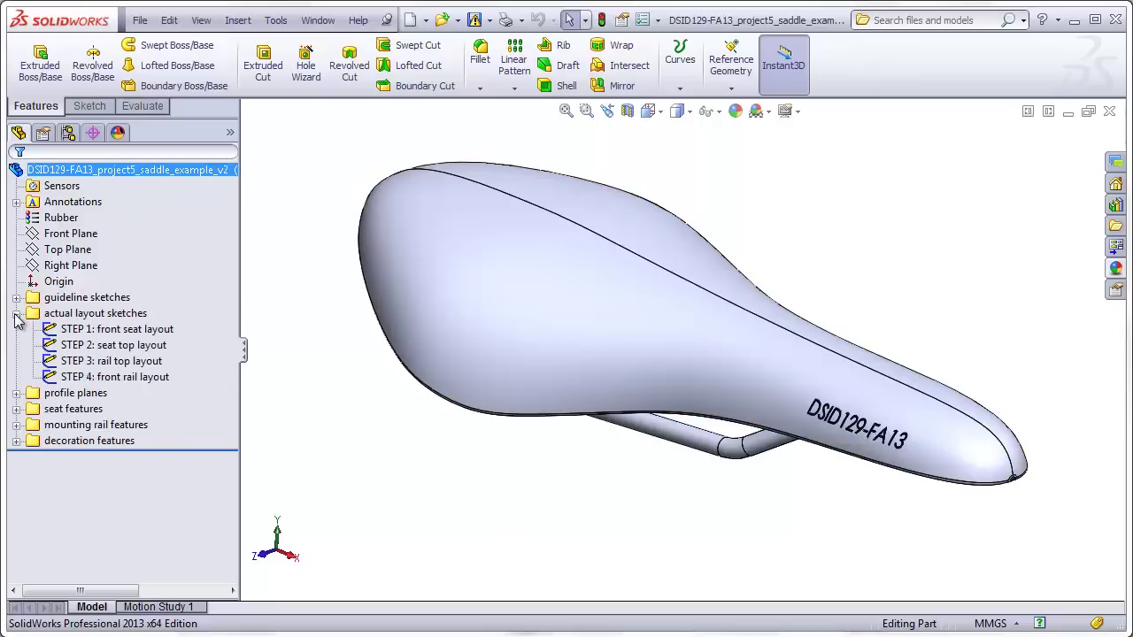
pyautogui.moveTo(203, 445); pyautogui.dragTo(199, 367)
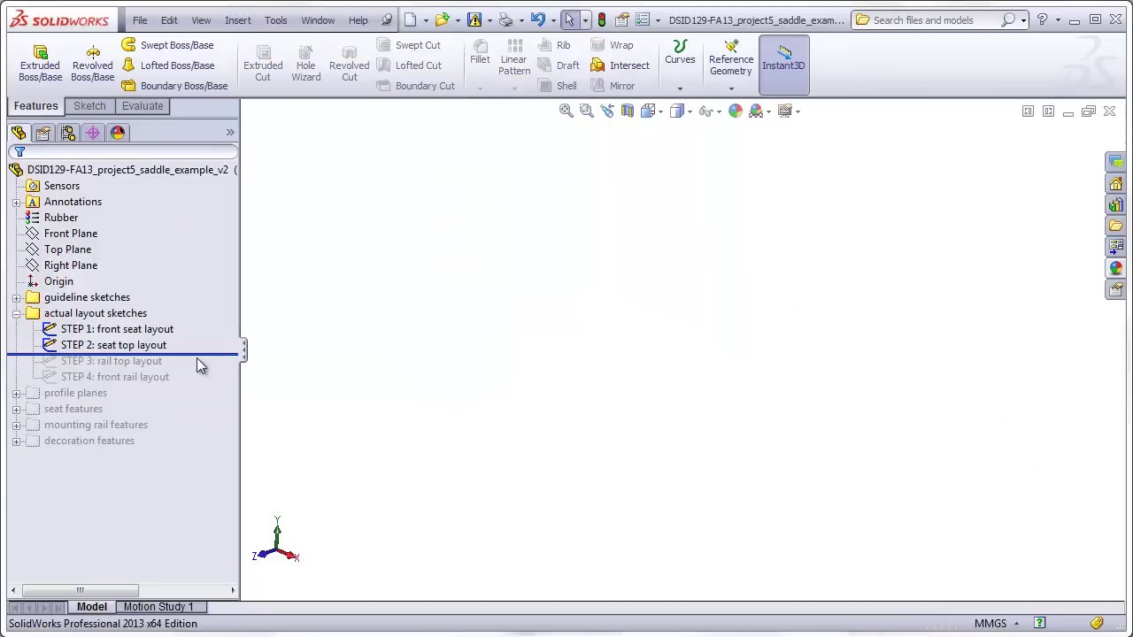
pyautogui.click(203, 20)
pyautogui.click(239, 93)
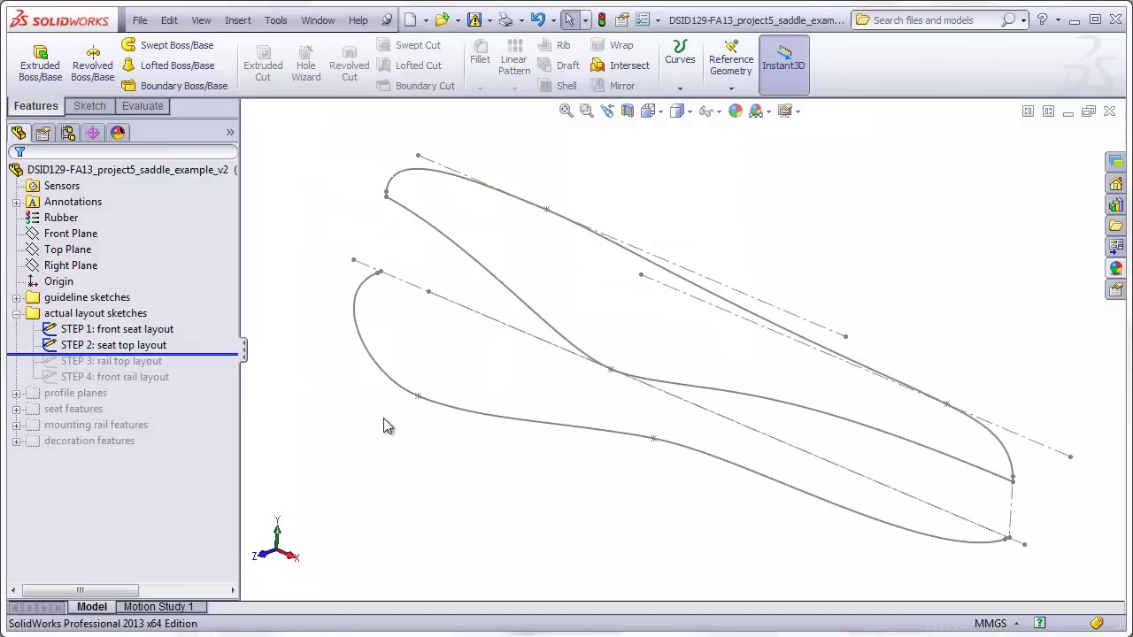
pyautogui.moveTo(452, 481)
pyautogui.mouseDown(button='middle')
pyautogui.moveTo(448, 451)
pyautogui.moveTo(482, 422)
pyautogui.moveTo(504, 428)
pyautogui.mouseUp(button='middle')
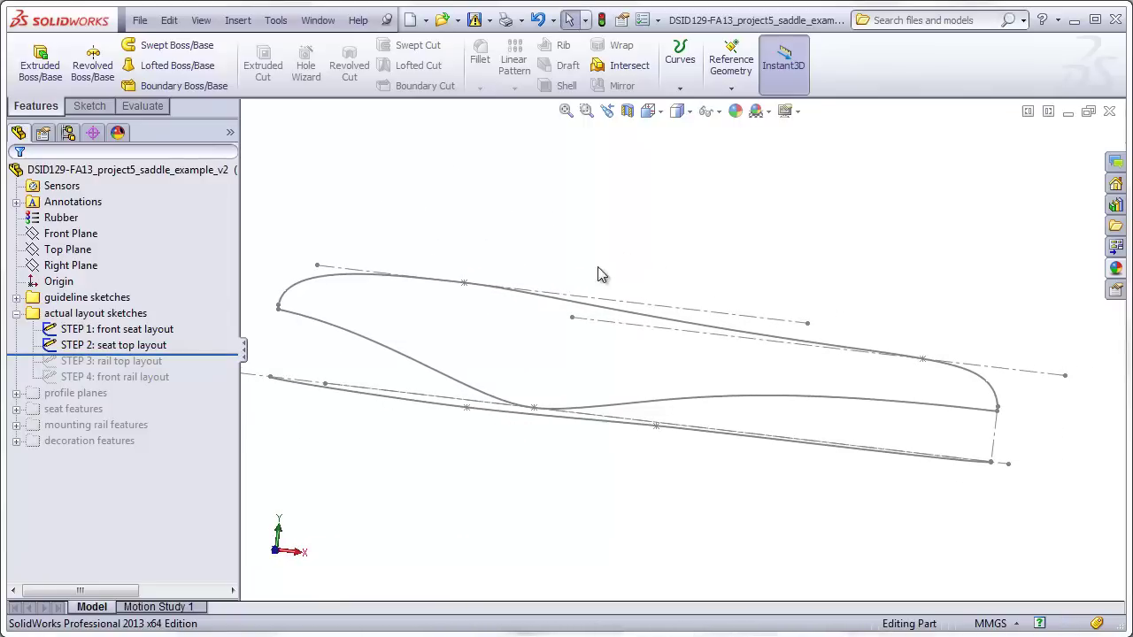
pyautogui.moveTo(589, 239)
pyautogui.mouseDown(button='middle')
pyautogui.moveTo(599, 293)
pyautogui.moveTo(579, 484)
pyautogui.mouseUp(button='middle')
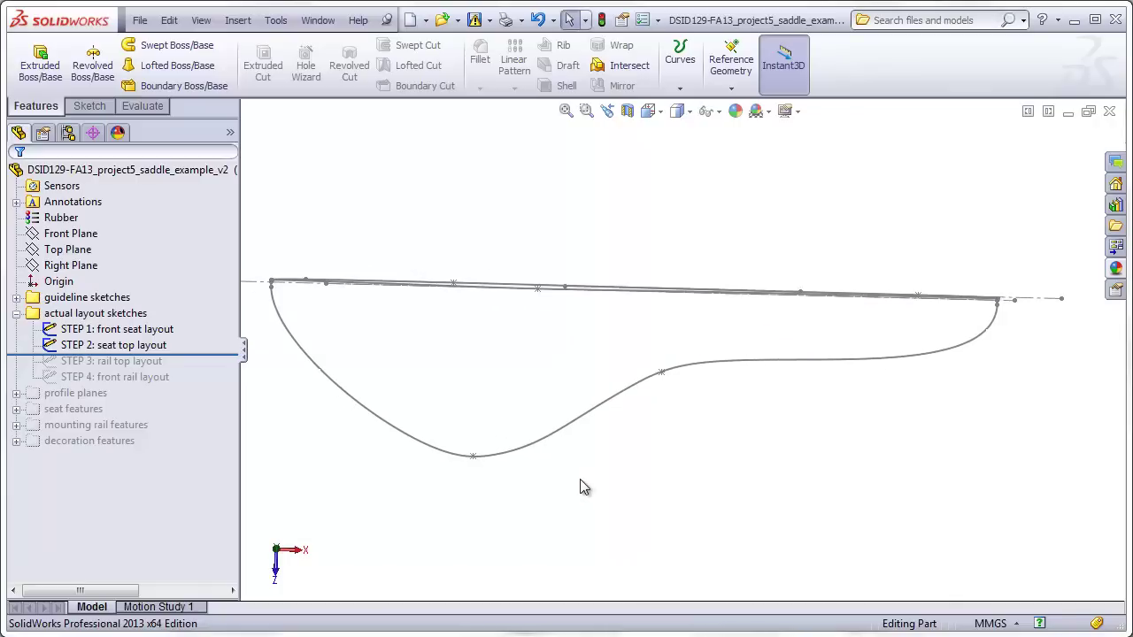
# Roll forward to include the STEP 3 rail sketch and STEP 4 front rail layout
pyautogui.moveTo(217, 355); pyautogui.dragTo(209, 369)
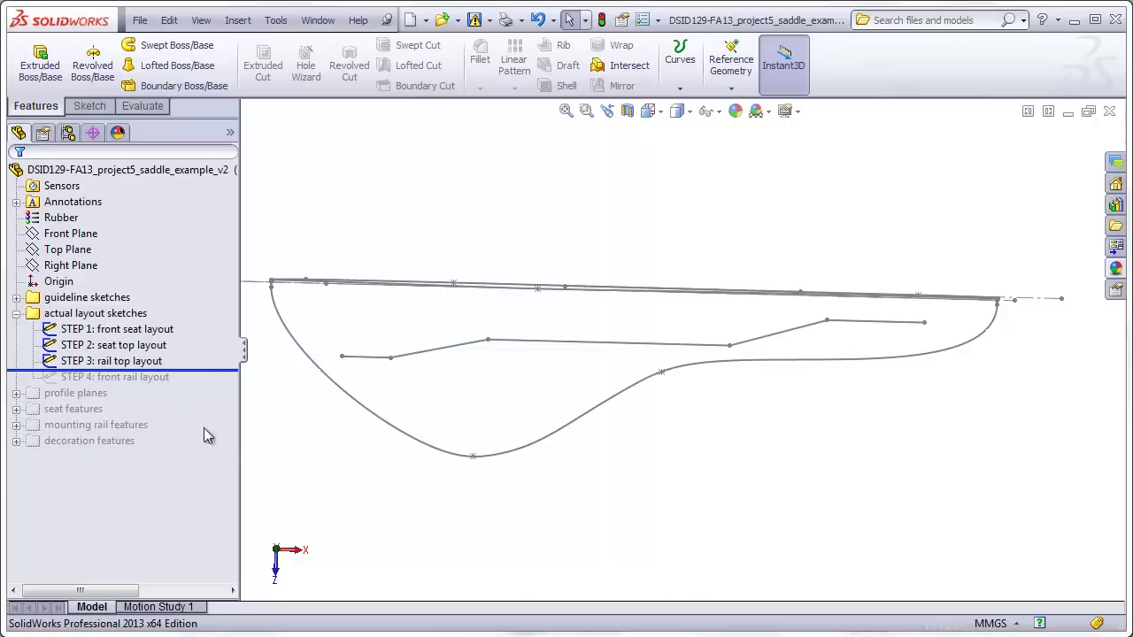
pyautogui.moveTo(209, 371); pyautogui.dragTo(208, 383)
pyautogui.moveTo(619, 495)
pyautogui.mouseDown(button='middle')
pyautogui.moveTo(615, 357)
pyautogui.moveTo(693, 292)
pyautogui.moveTo(617, 240)
pyautogui.moveTo(421, 316)
pyautogui.mouseUp(button='middle')
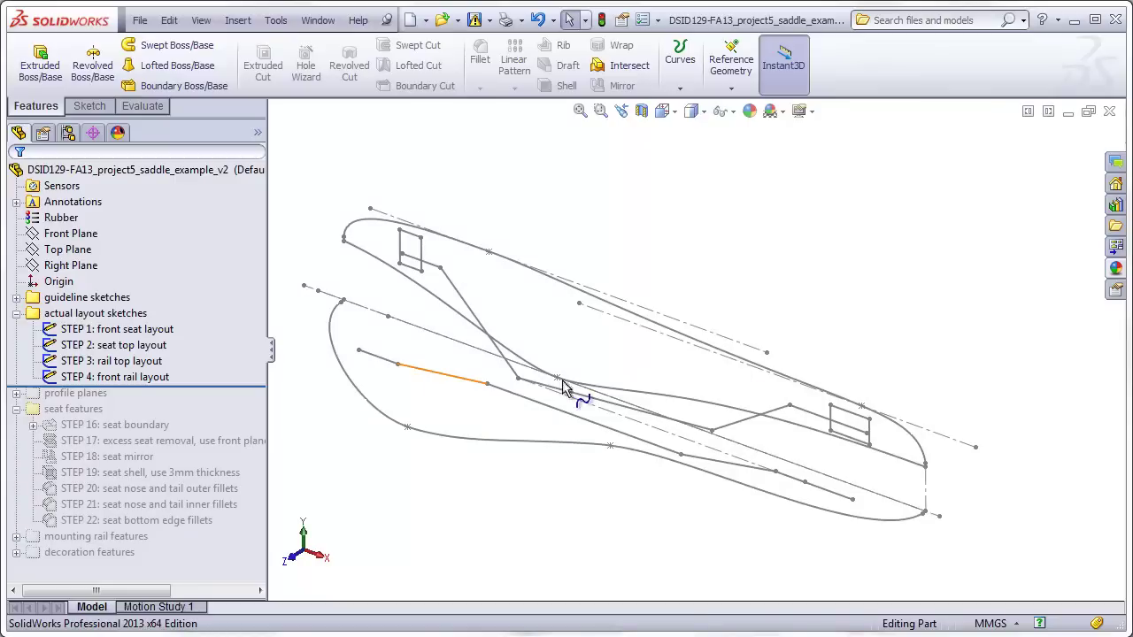
# Roll forward to build the STEP 16 seat boundary and hide all sketch lines
pyautogui.moveTo(264, 387); pyautogui.dragTo(261, 433)
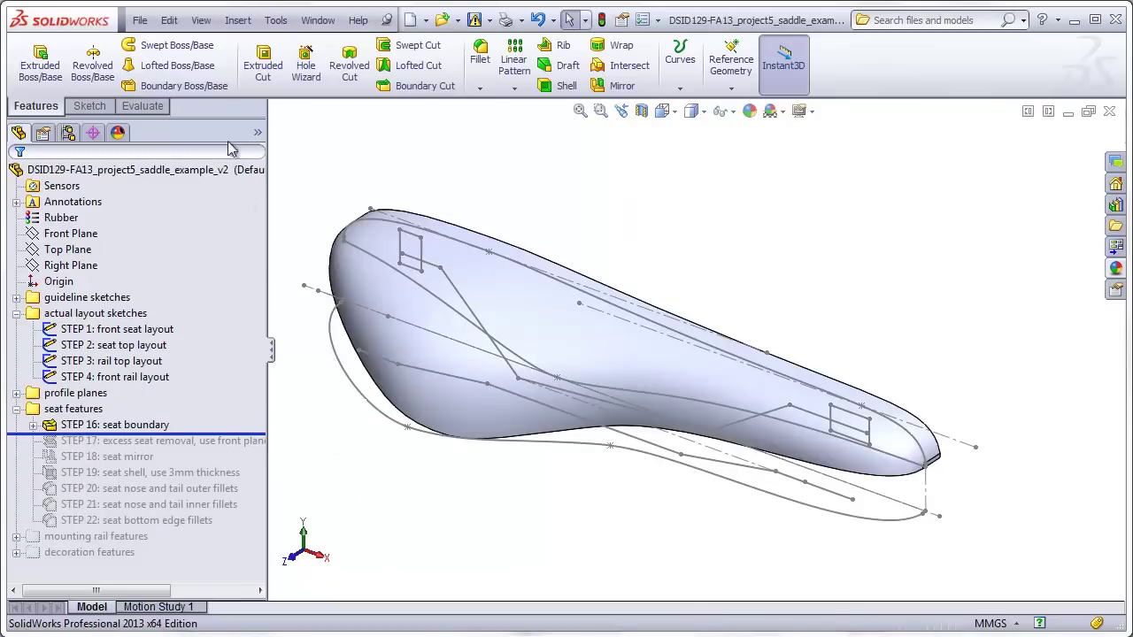
pyautogui.click(201, 20)
pyautogui.click(238, 97)
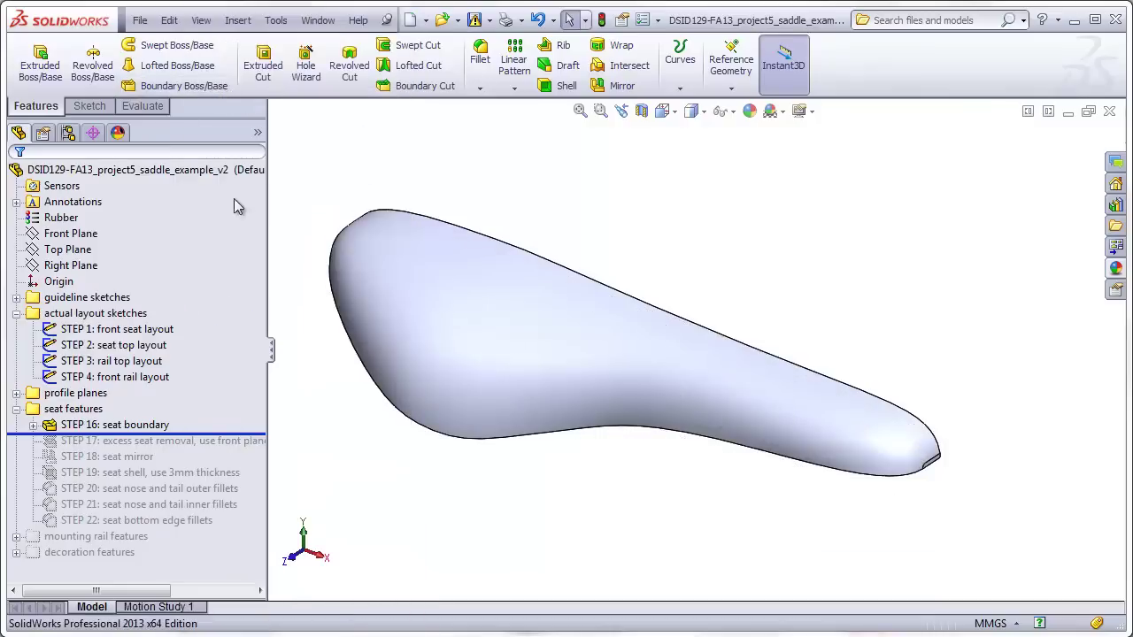
# Roll forward through the seat trim, mirror, 3mm shell and fillets to STEP 22
pyautogui.moveTo(266, 433); pyautogui.dragTo(264, 462)
pyautogui.moveTo(369, 521); pyautogui.dragTo(464, 265, button='middle')
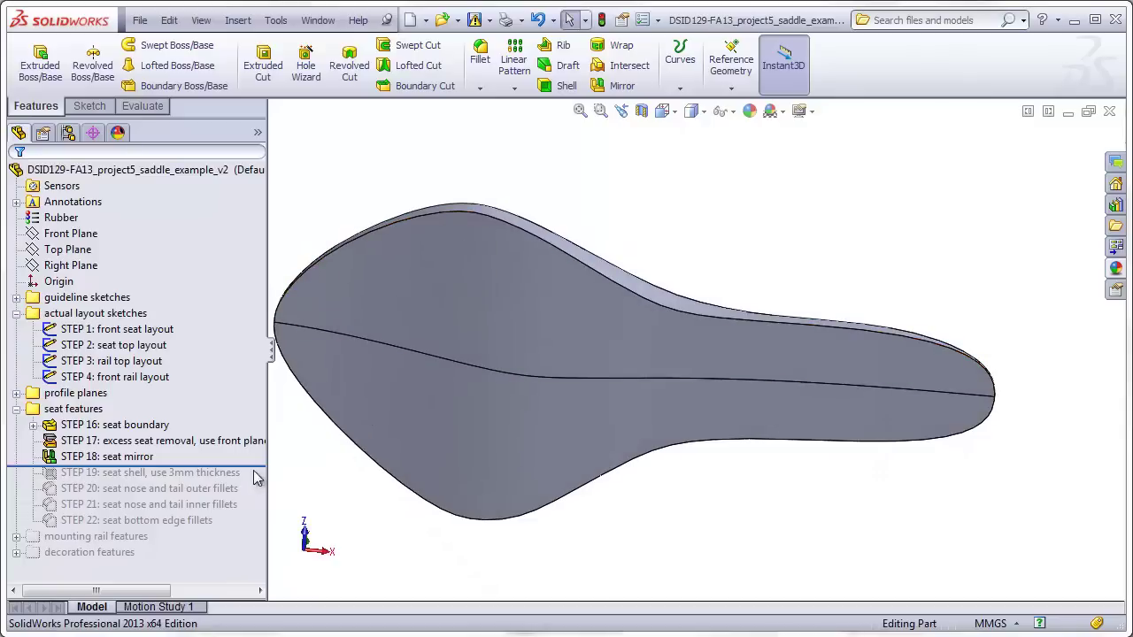
pyautogui.moveTo(264, 463); pyautogui.dragTo(263, 480)
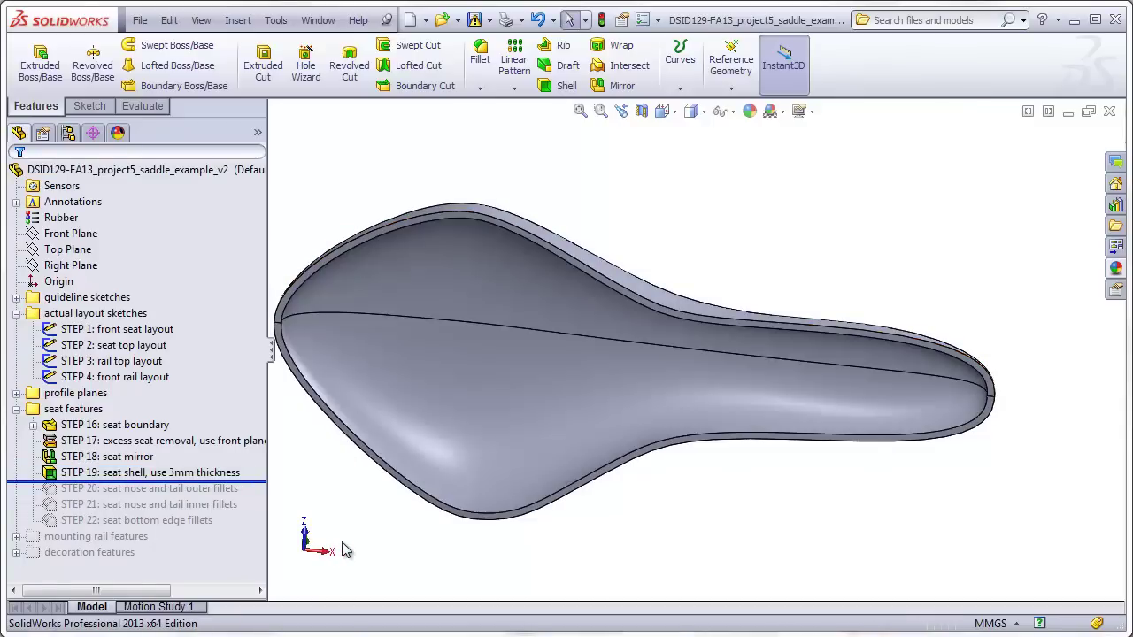
pyautogui.moveTo(263, 480); pyautogui.dragTo(255, 524)
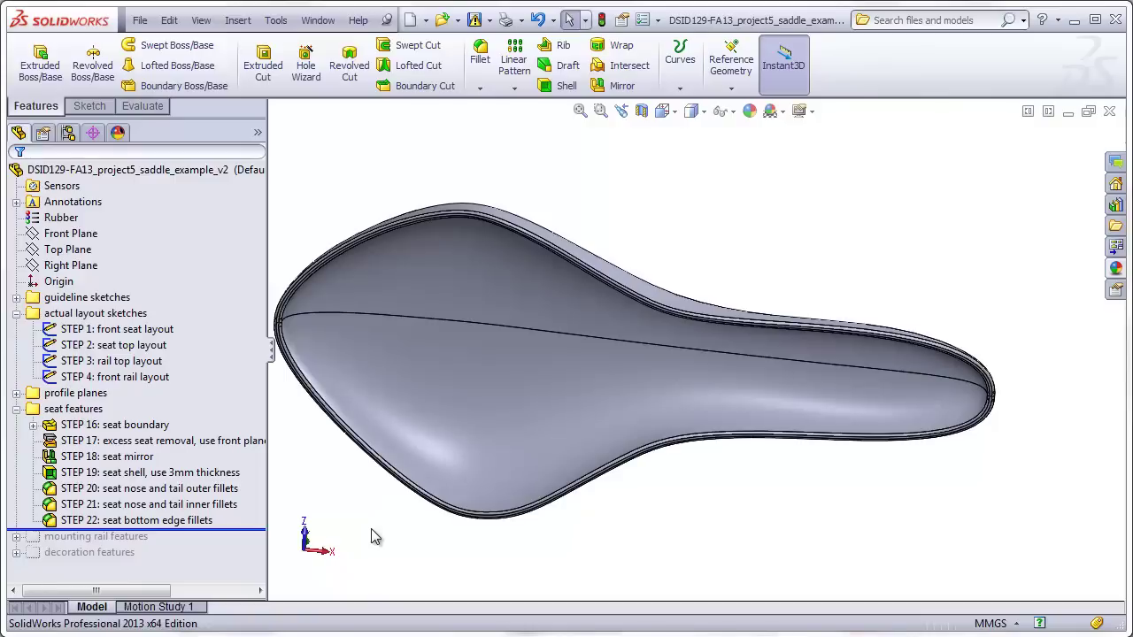
pyautogui.moveTo(693, 231); pyautogui.dragTo(640, 416, button='middle')
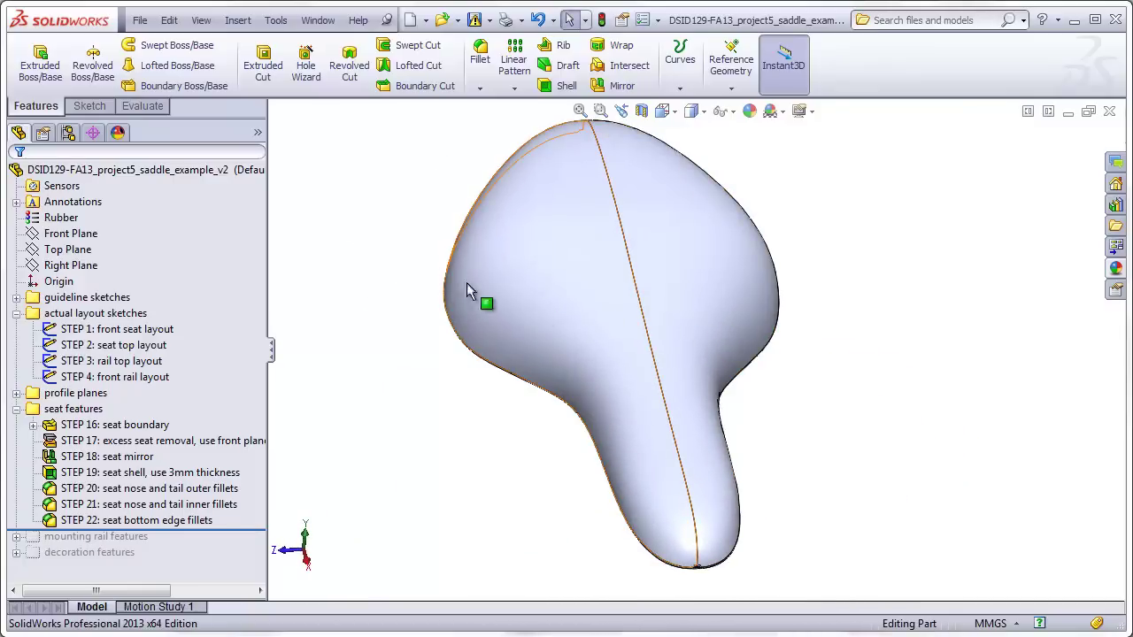
# Check the seat surface with Zebra Stripes, then turn the analysis off
pyautogui.click(155, 108)
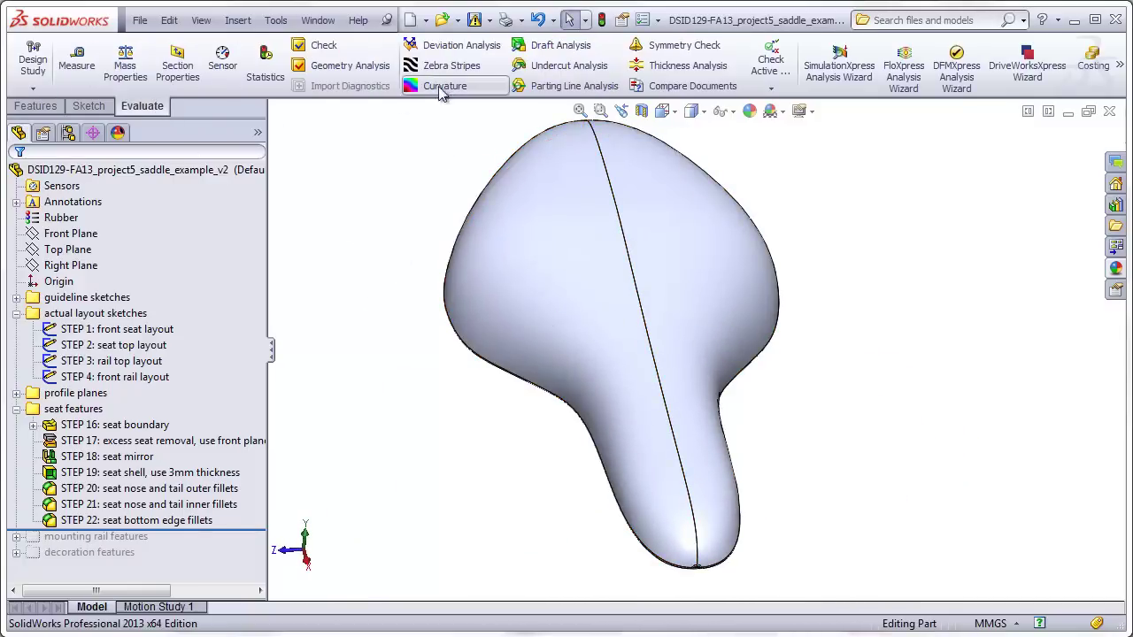
pyautogui.click(443, 65)
pyautogui.moveTo(680, 334)
pyautogui.mouseDown(button='middle')
pyautogui.moveTo(703, 371)
pyautogui.moveTo(698, 305)
pyautogui.moveTo(749, 316)
pyautogui.moveTo(650, 317)
pyautogui.moveTo(736, 322)
pyautogui.mouseUp(button='middle')
pyautogui.press('Return')
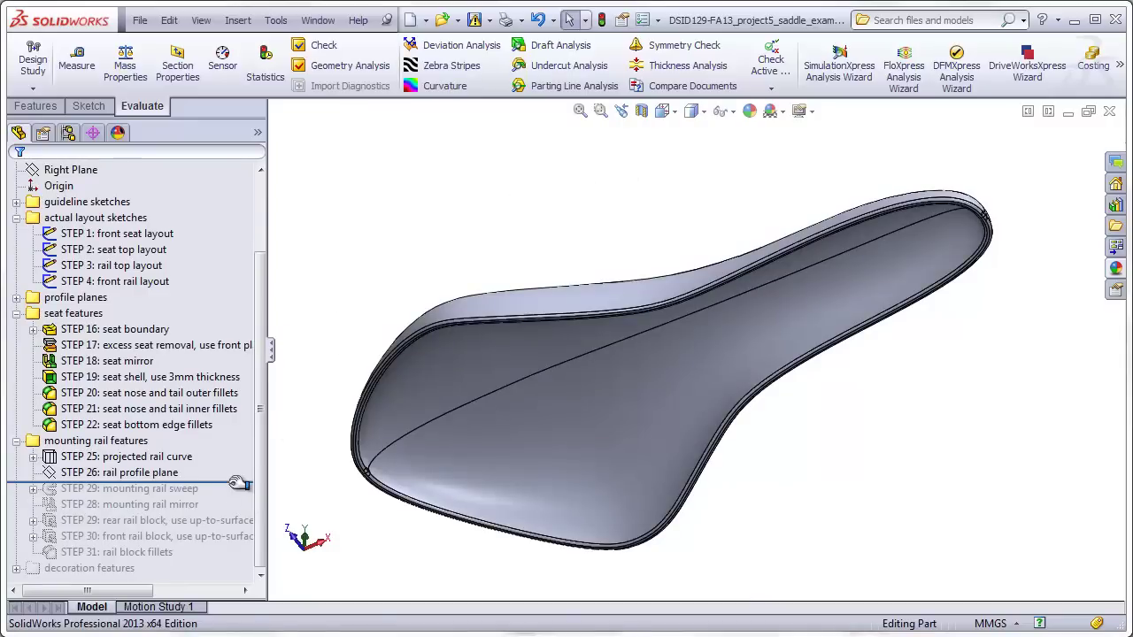
# Roll forward through the rail sweep, mirrored rail and STEP 31 rail block fillets
pyautogui.moveTo(238, 482); pyautogui.dragTo(237, 493)
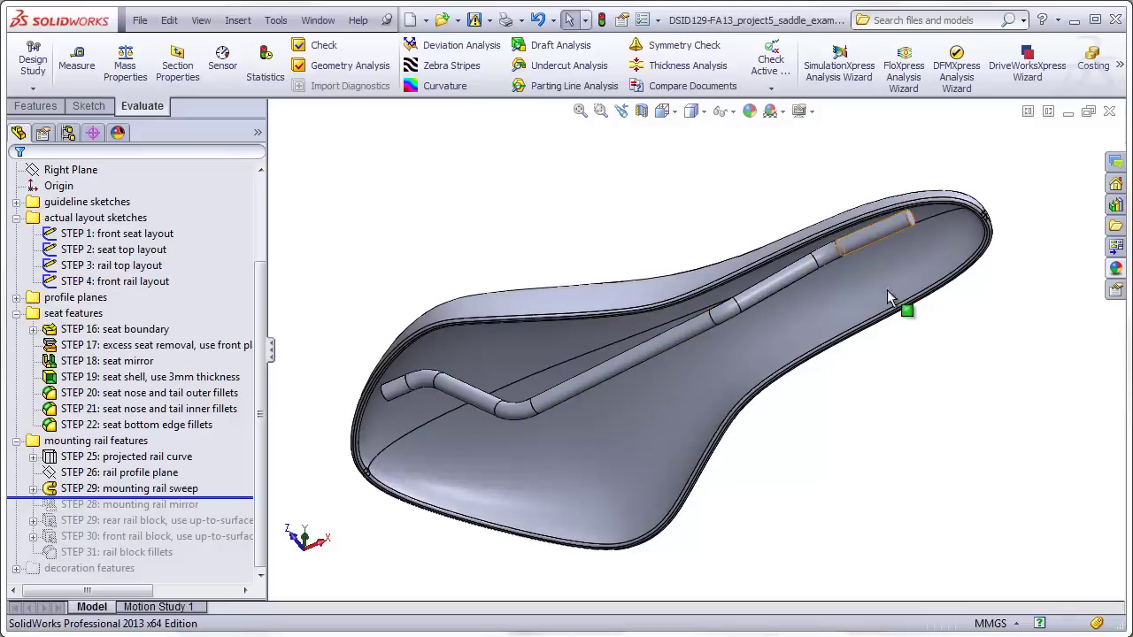
pyautogui.moveTo(870, 400); pyautogui.dragTo(872, 426, button='middle')
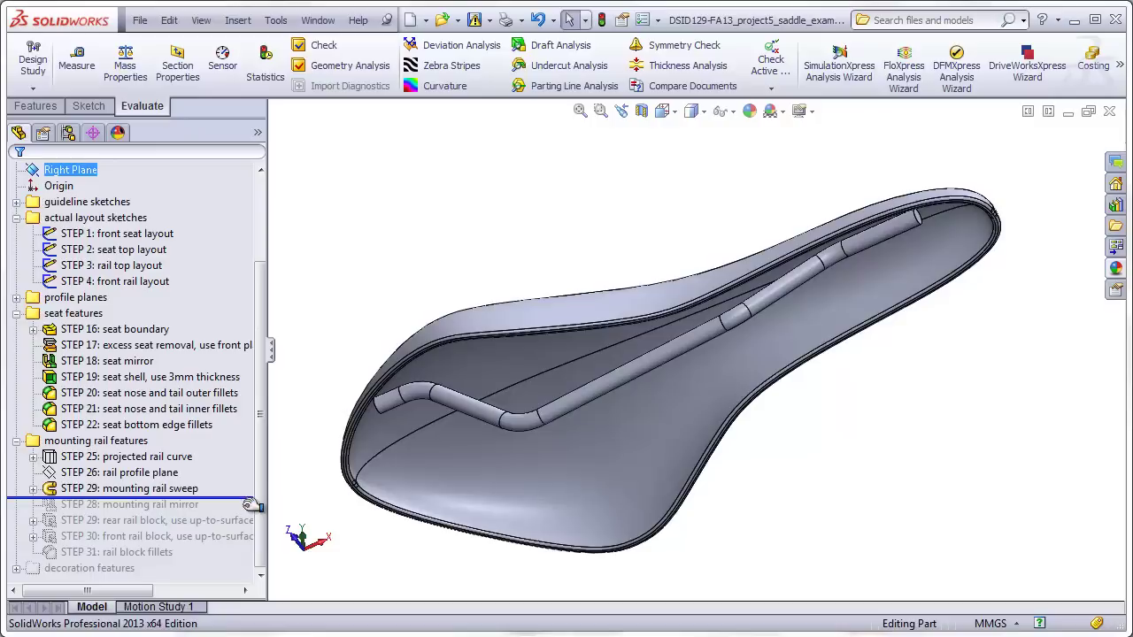
pyautogui.moveTo(253, 501); pyautogui.dragTo(253, 516)
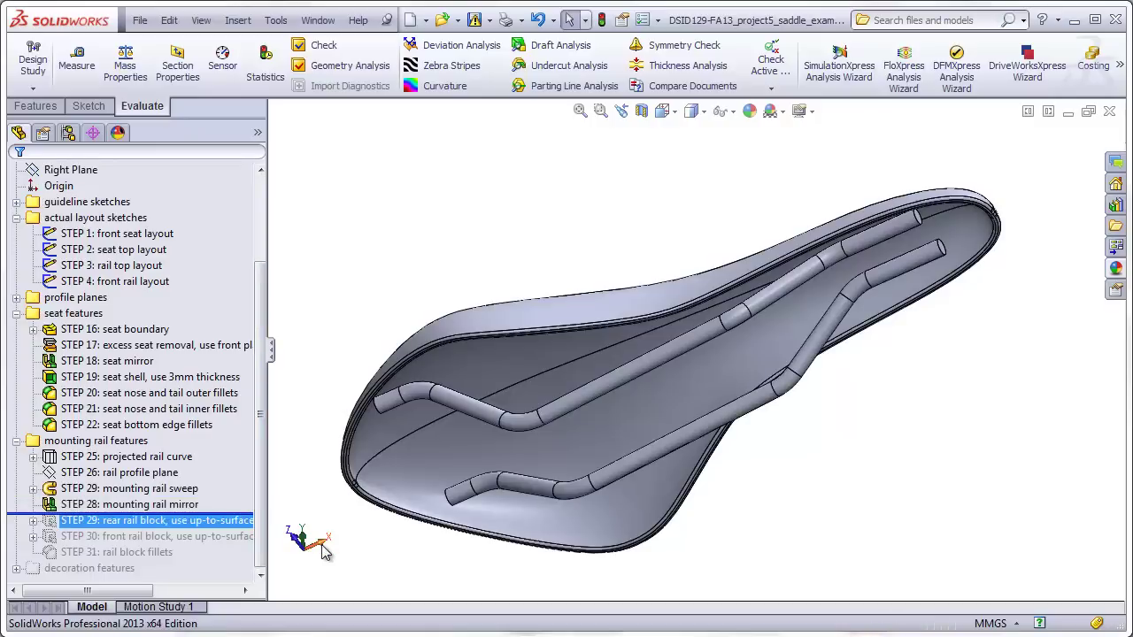
pyautogui.click(298, 536)
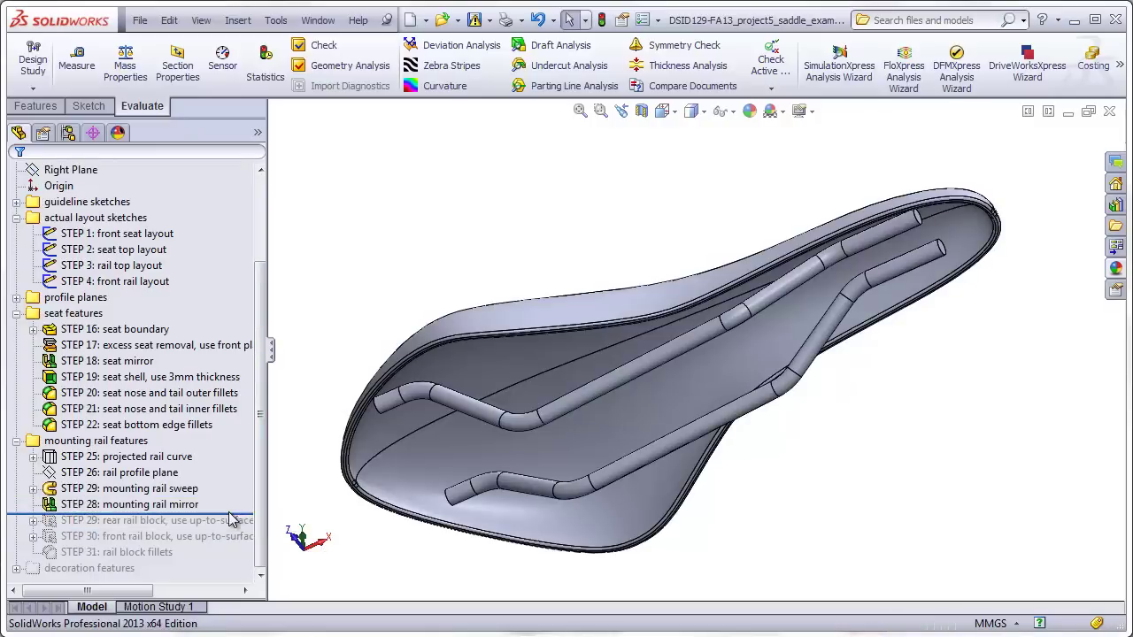
pyautogui.moveTo(240, 518); pyautogui.dragTo(241, 554)
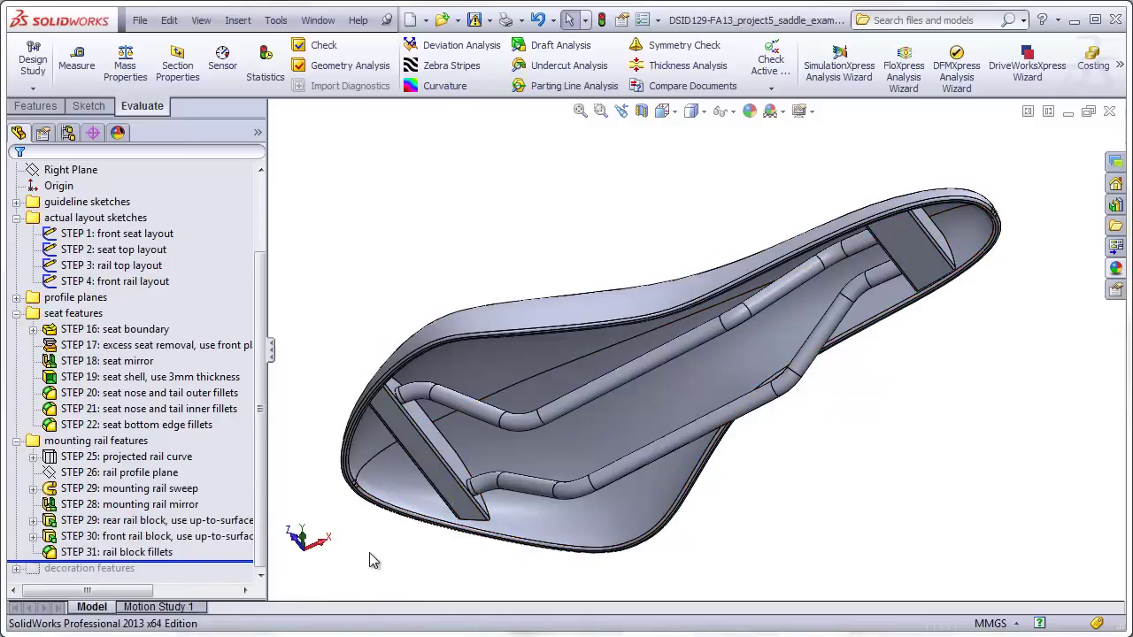
# Roll forward past the decoration features and zoom in on the DSID129-FA13 decal
pyautogui.moveTo(248, 561); pyautogui.dragTo(248, 578)
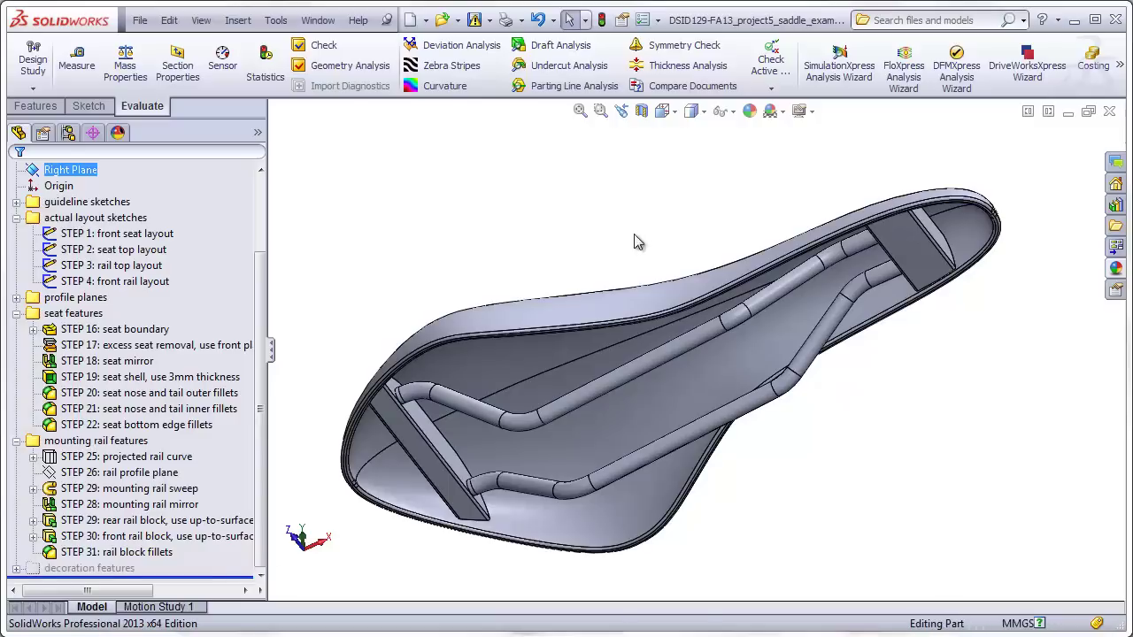
pyautogui.moveTo(638, 243); pyautogui.dragTo(634, 404, button='middle')
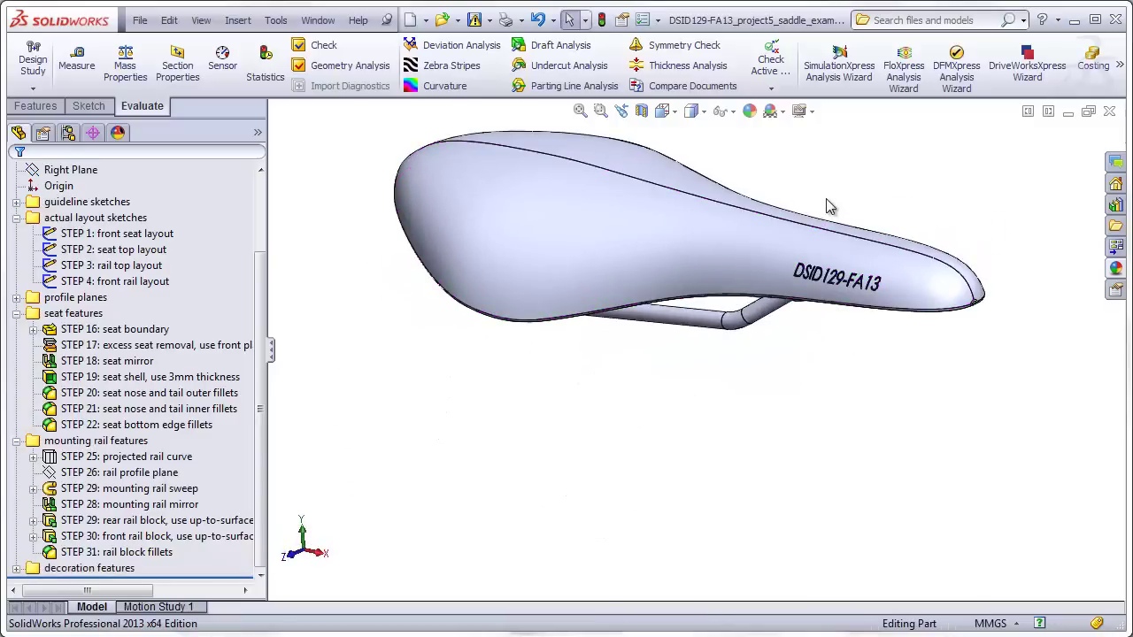
pyautogui.scroll(-3, 832, 190)
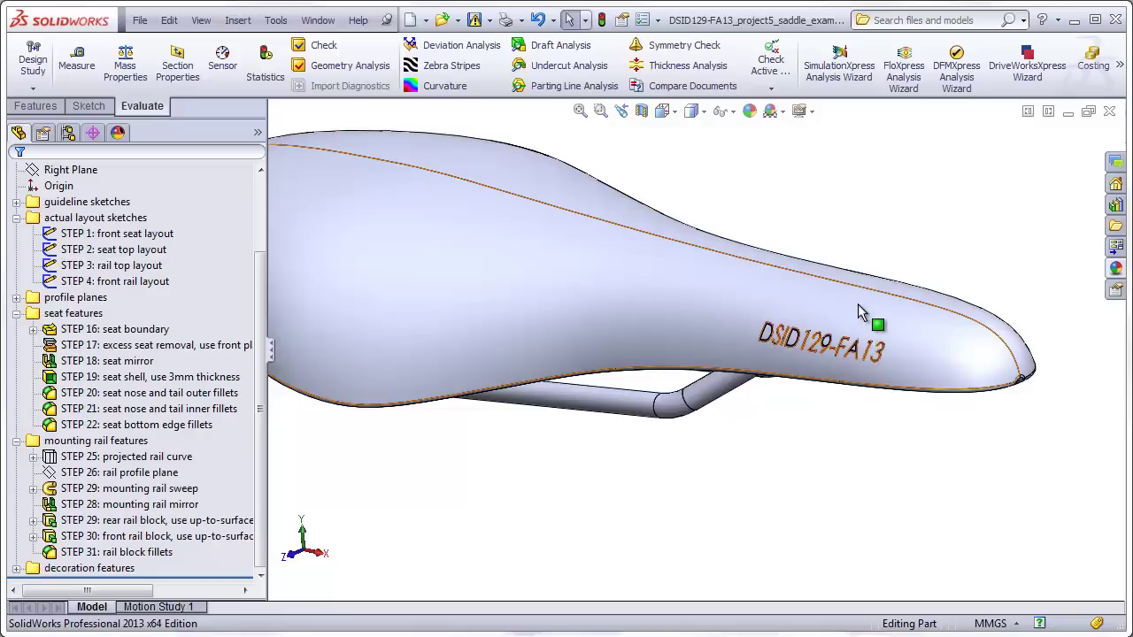
pyautogui.scroll(-4, 861, 311)
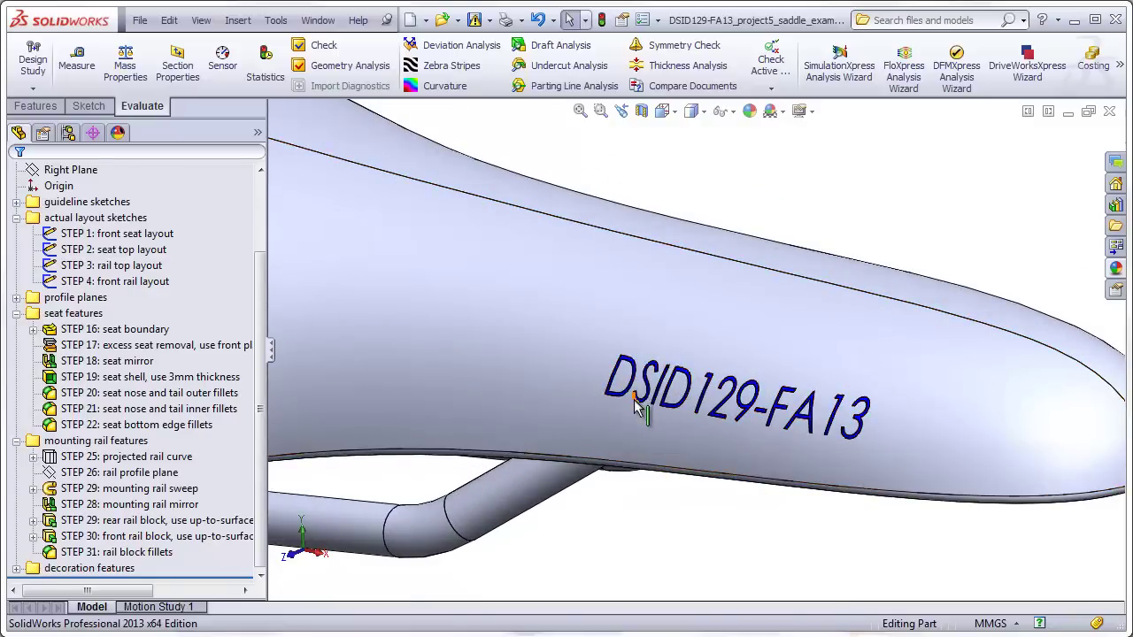
pyautogui.scroll(-3, 634, 403)
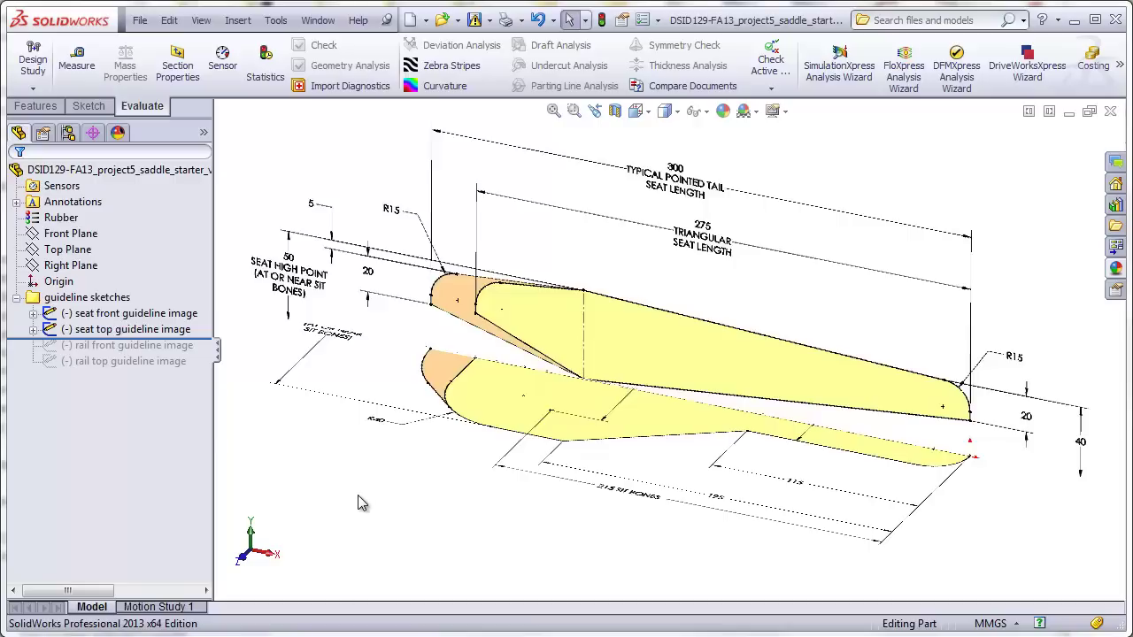
pyautogui.moveTo(416, 520)
pyautogui.mouseDown(button='middle')
pyautogui.moveTo(451, 435)
pyautogui.moveTo(430, 616)
pyautogui.moveTo(436, 531)
pyautogui.mouseUp(button='middle')
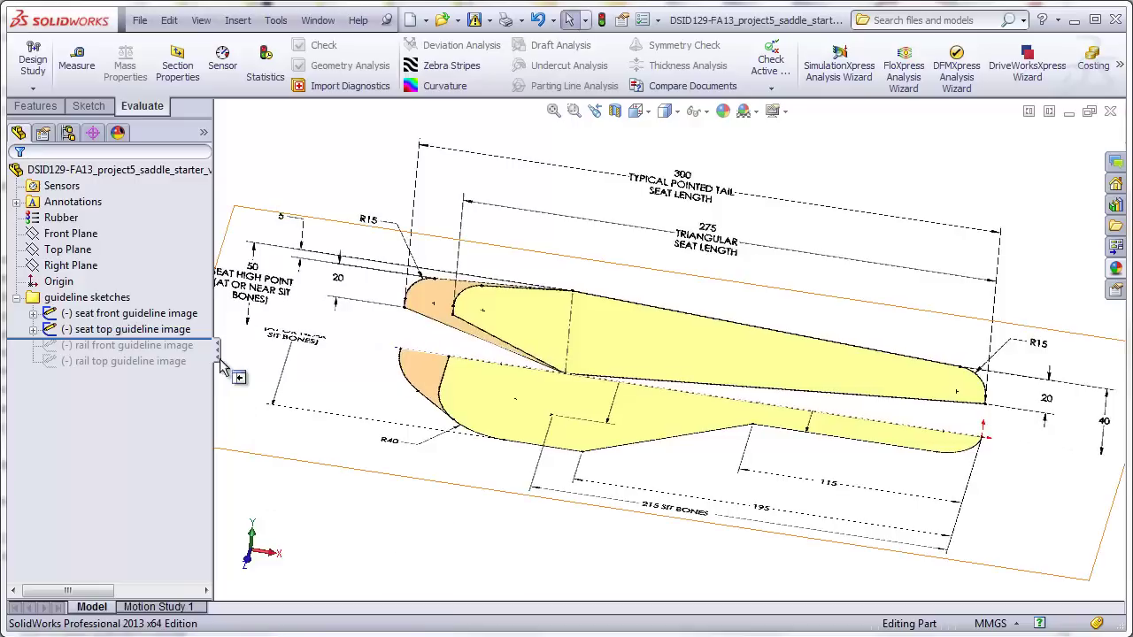
# Roll to the end to add the rail front and top images, then hide both seat guideline images
pyautogui.moveTo(212, 339); pyautogui.dragTo(202, 378)
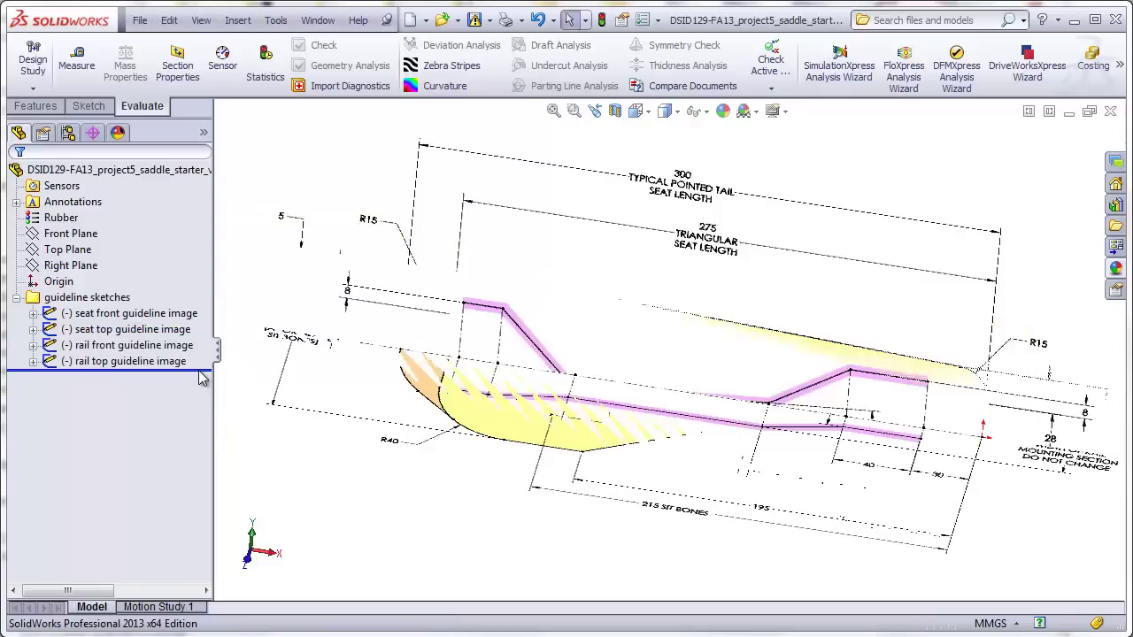
pyautogui.click(133, 330)
pyautogui.click(124, 314)
pyautogui.keyDown('ctrl'); pyautogui.click(132, 329); pyautogui.keyUp('ctrl')
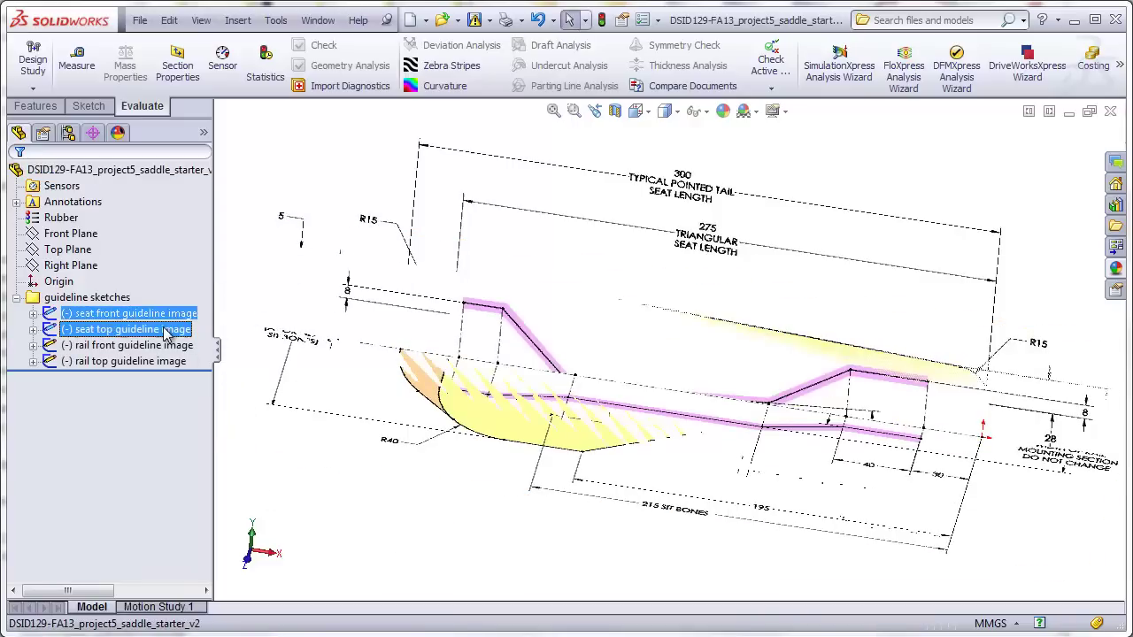
pyautogui.click(174, 301)
pyautogui.moveTo(369, 466)
pyautogui.mouseDown(button='middle')
pyautogui.moveTo(399, 501)
pyautogui.moveTo(410, 405)
pyautogui.moveTo(413, 589)
pyautogui.moveTo(395, 504)
pyautogui.mouseUp(button='middle')
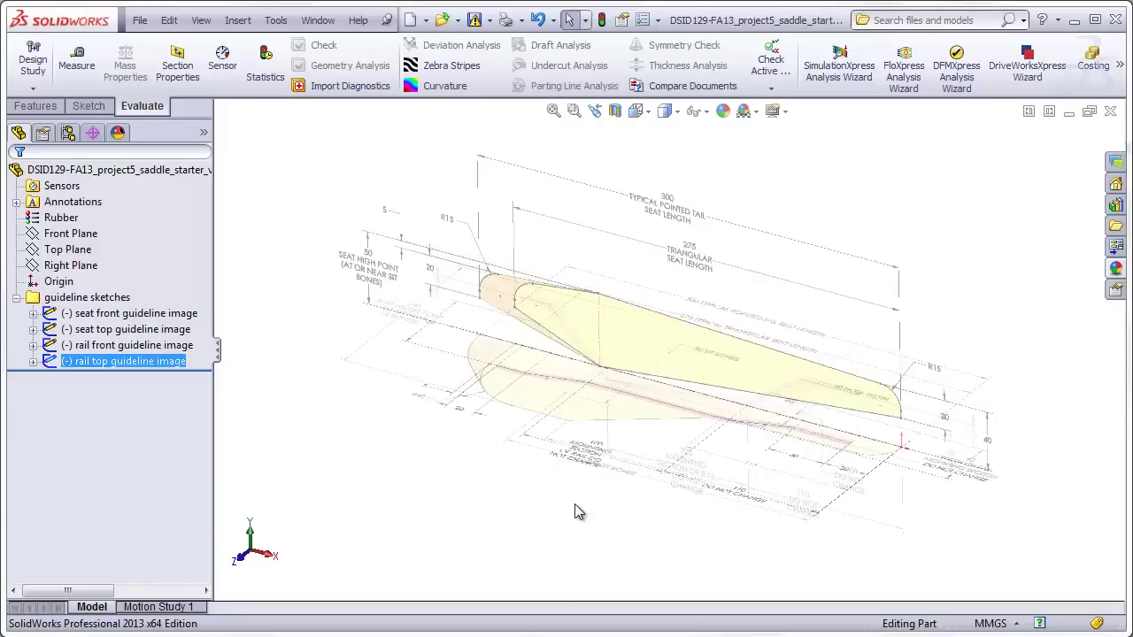
pyautogui.moveTo(575, 526)
pyautogui.mouseDown(button='middle')
pyautogui.moveTo(612, 451)
pyautogui.moveTo(587, 458)
pyautogui.moveTo(602, 519)
pyautogui.moveTo(632, 397)
pyautogui.moveTo(619, 545)
pyautogui.moveTo(623, 522)
pyautogui.moveTo(614, 552)
pyautogui.moveTo(600, 547)
pyautogui.mouseUp(button='middle')
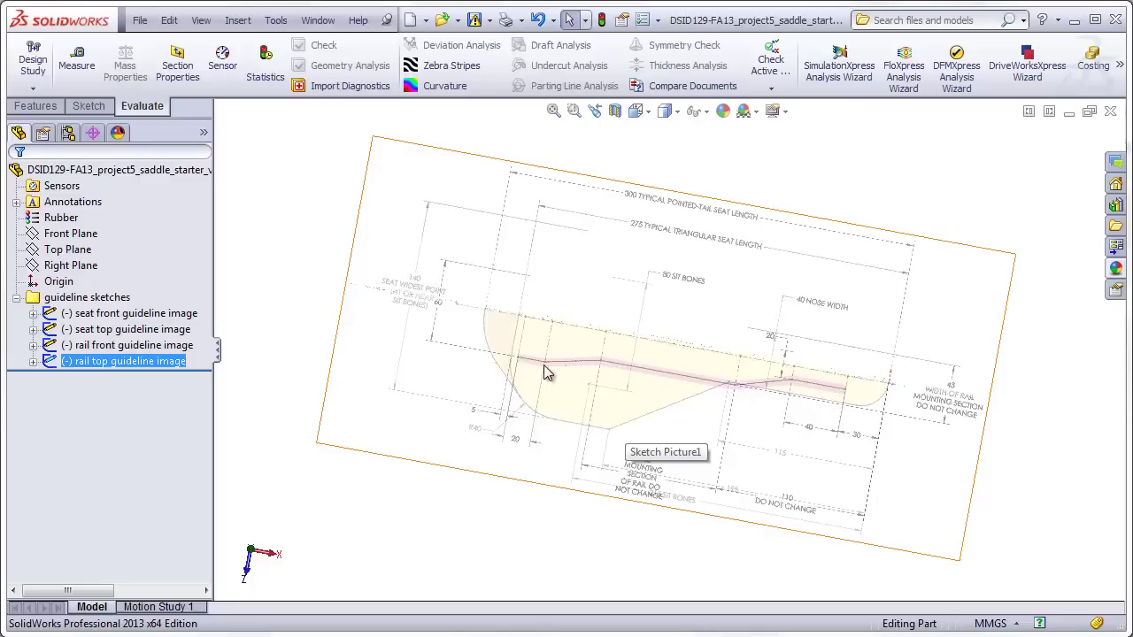
pyautogui.moveTo(597, 546); pyautogui.dragTo(600, 286, button='middle')
pyautogui.scroll(-5, 637, 336)
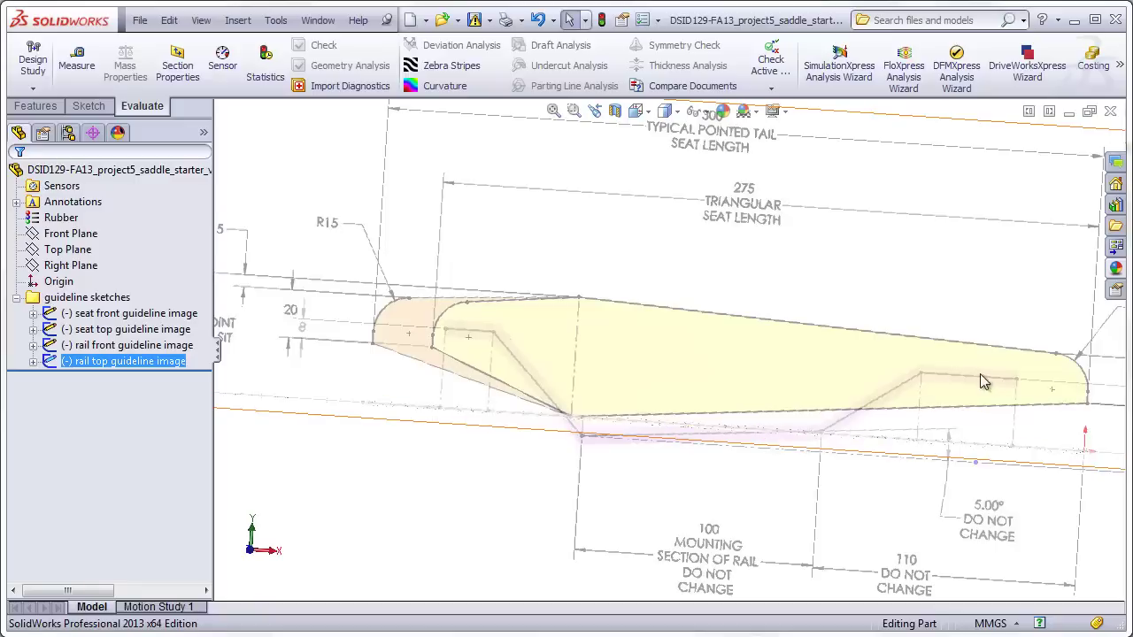
pyautogui.press('f')
pyautogui.moveTo(617, 556); pyautogui.dragTo(318, 507, button='middle')
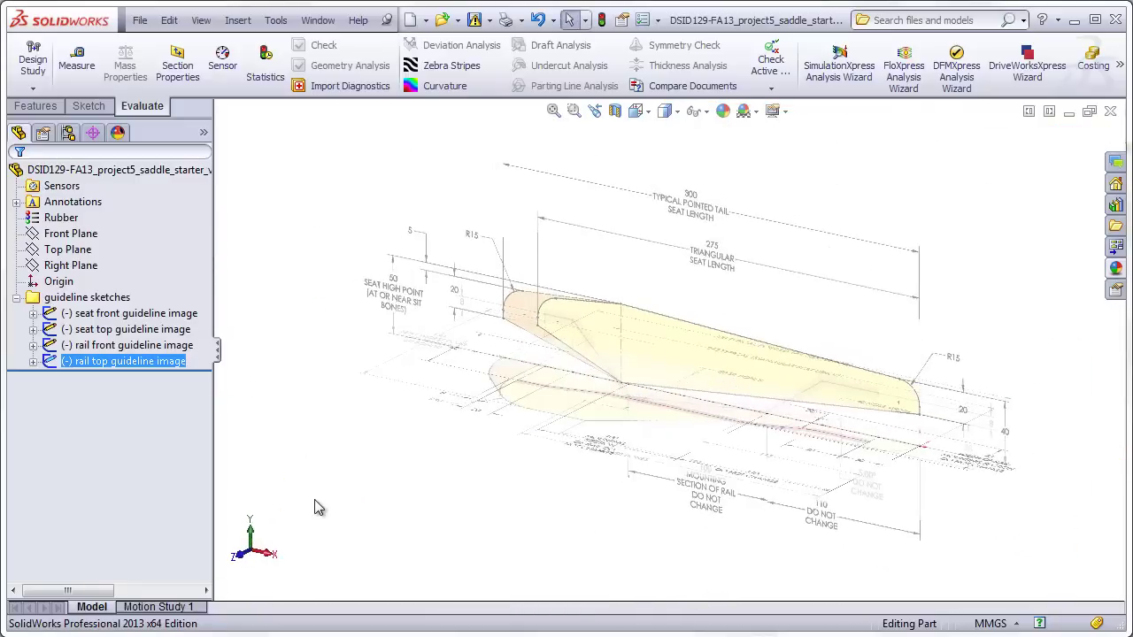